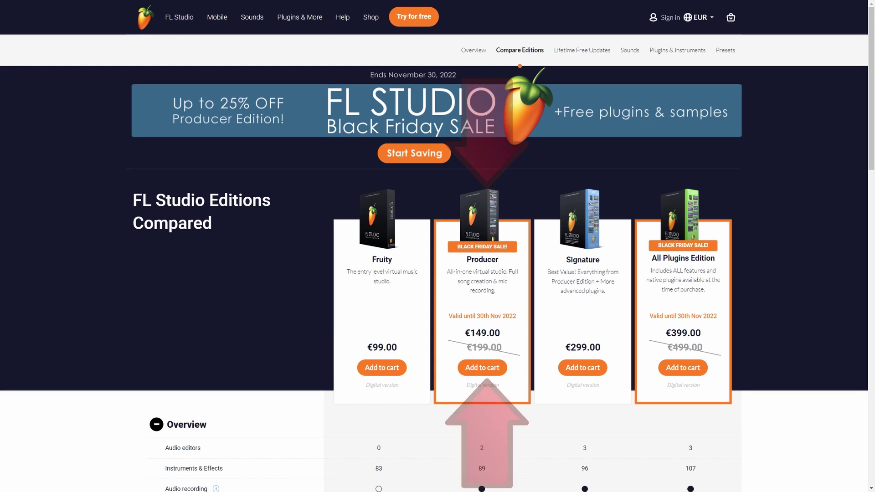
# Step: Look over the FL Studio edition comparison and the Lifetime Free Updates page
pyautogui.moveTo(869, 115)
pyautogui.mouseDown()
pyautogui.moveTo(869, 286)
pyautogui.moveTo(869, 122)
pyautogui.mouseUp()
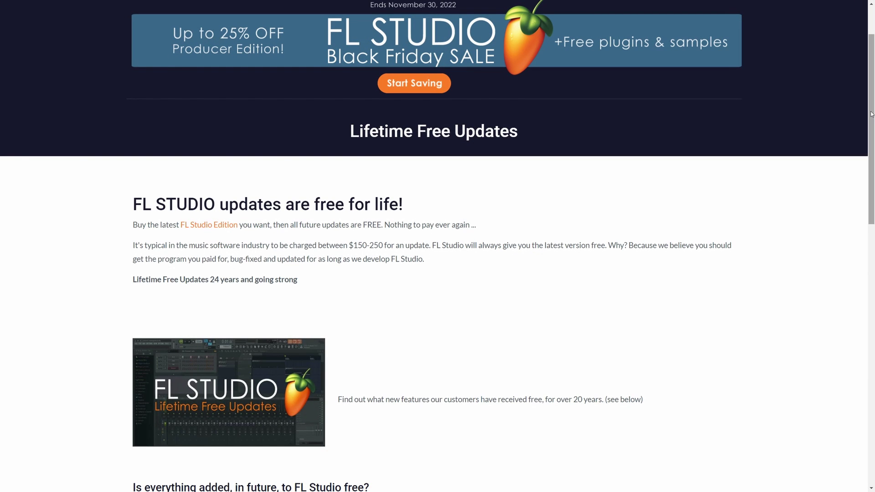
pyautogui.moveTo(870, 111); pyautogui.dragTo(870, 162)
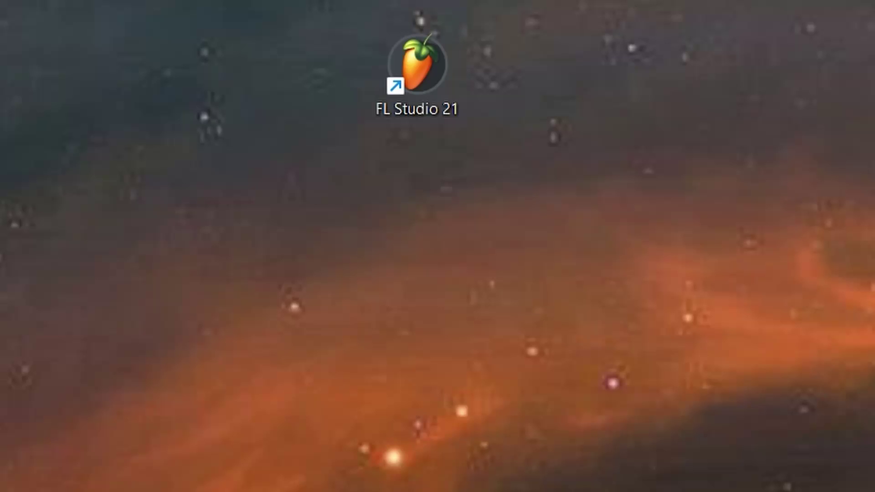
# Step: Launch FL Studio 21 and bring up its theme settings
pyautogui.doubleClick(428, 66)
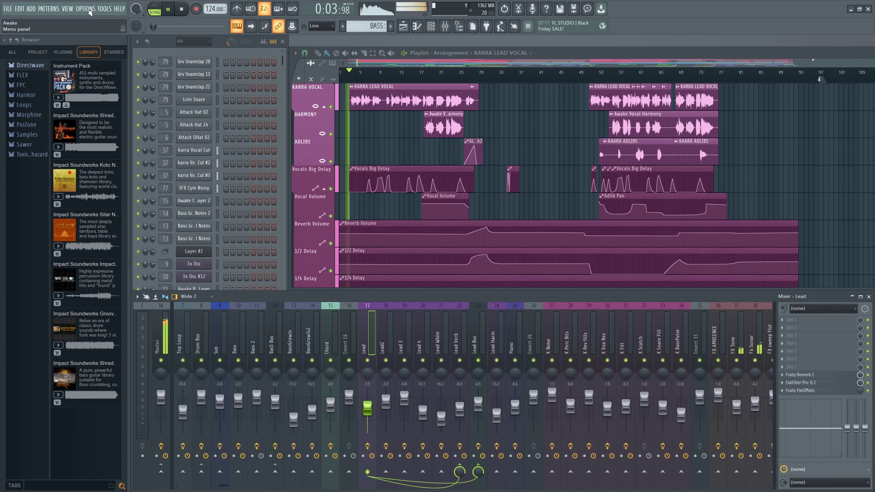
pyautogui.click(87, 9)
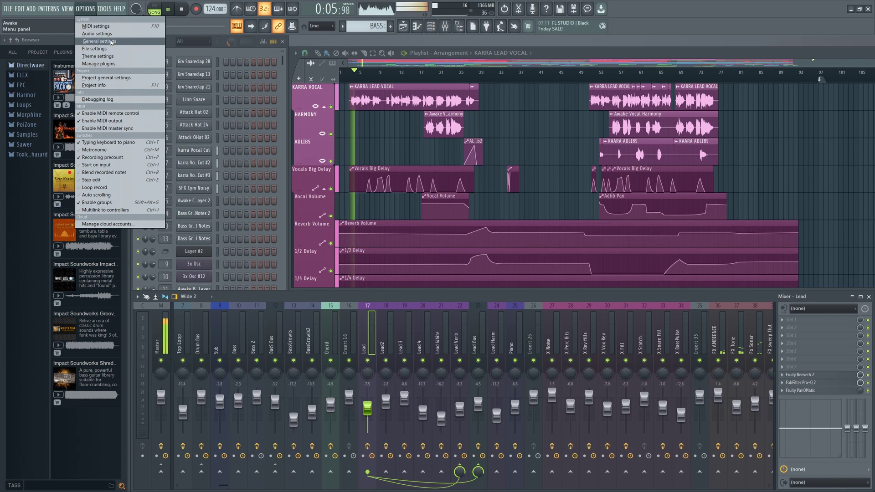
pyautogui.click(111, 41)
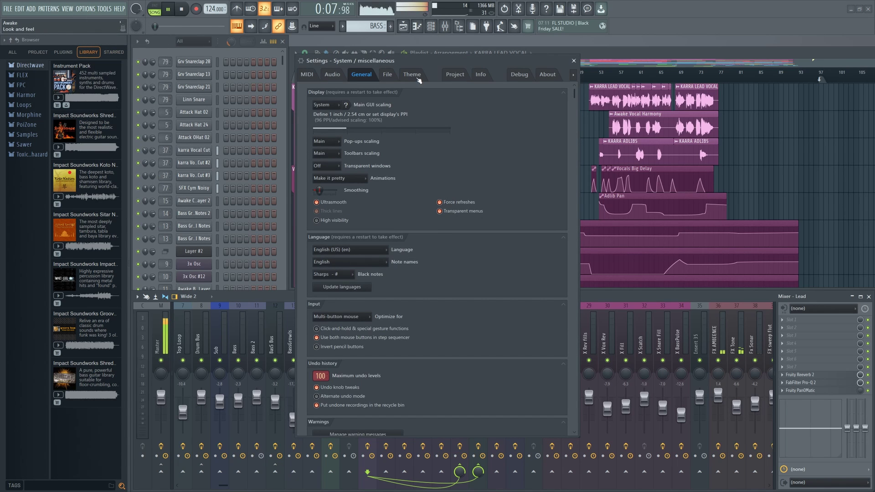
pyautogui.click(416, 76)
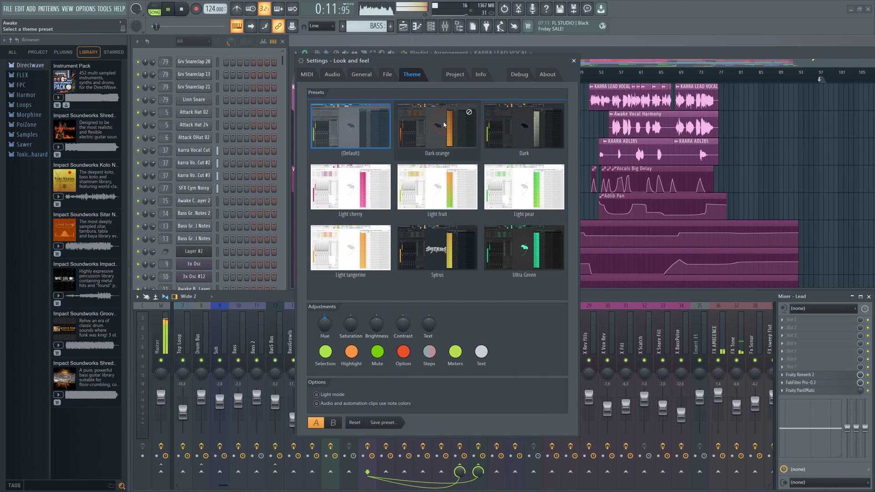
# Step: Try out the Dark orange, Dark, Light cherry and Light tangerine theme presets
pyautogui.click(442, 127)
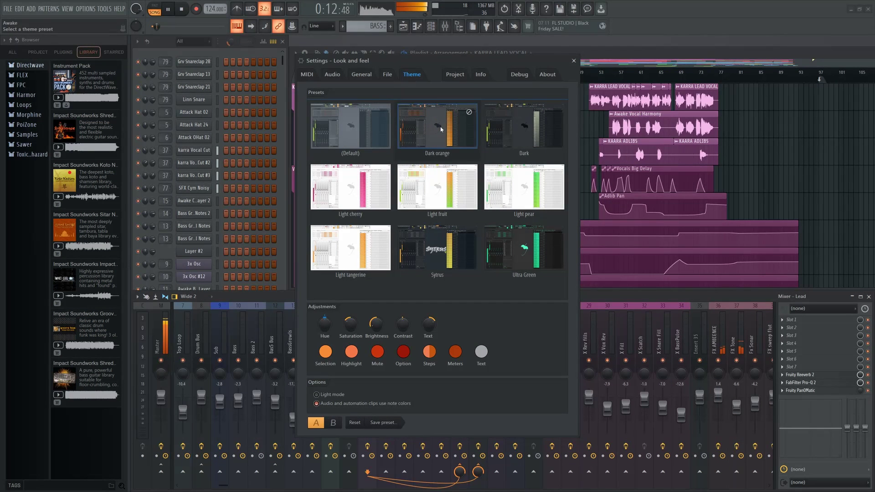
pyautogui.click(520, 131)
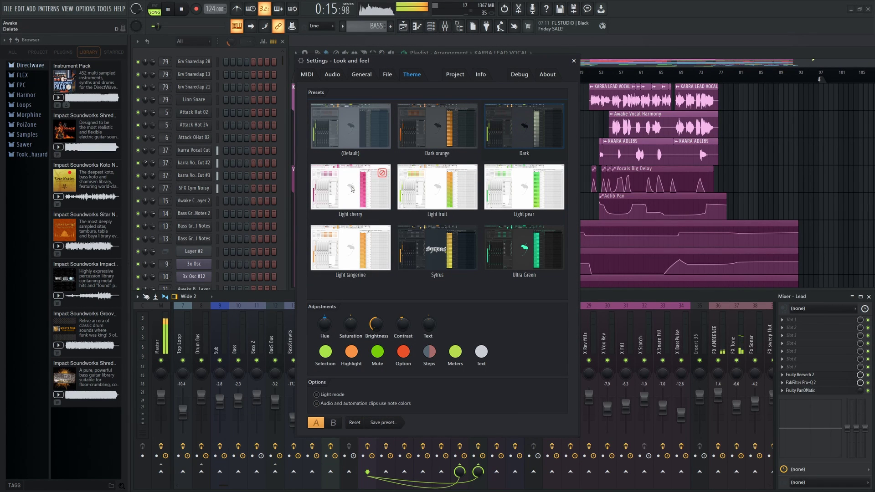
pyautogui.click(350, 190)
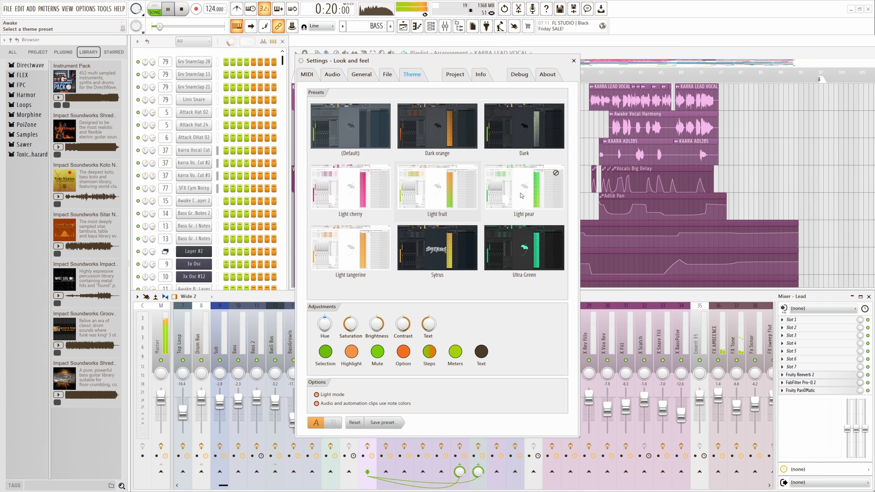
pyautogui.click(359, 255)
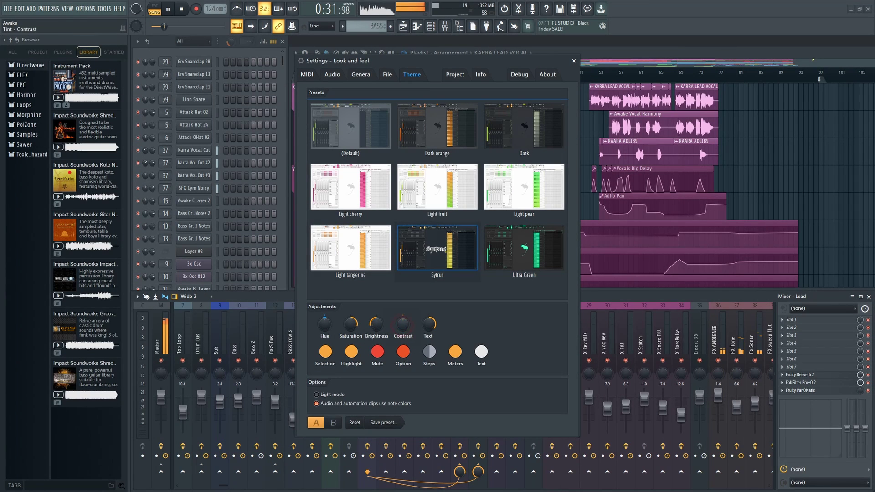
# Step: Try a contrast adjustment on the Sytrus theme and return to the (Default) theme preset
pyautogui.moveTo(402, 324)
pyautogui.mouseDown()
pyautogui.moveTo(402, 299)
pyautogui.moveTo(402, 316)
pyautogui.mouseUp()
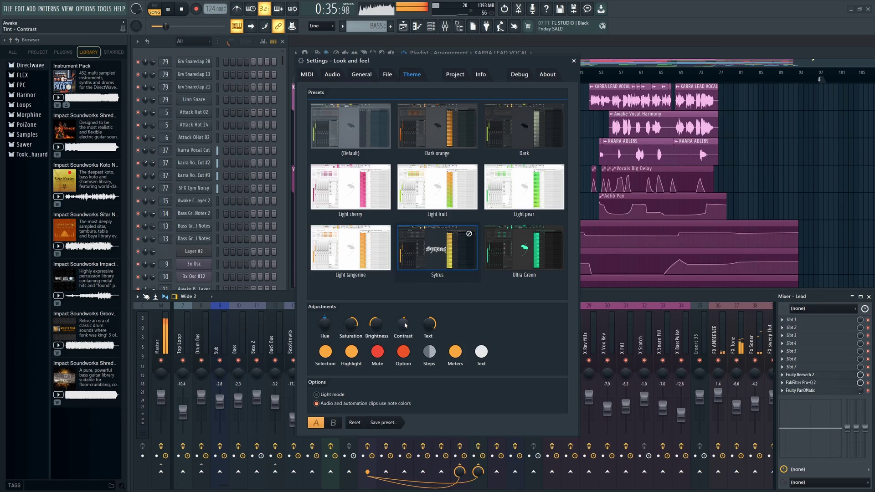
pyautogui.click(352, 131)
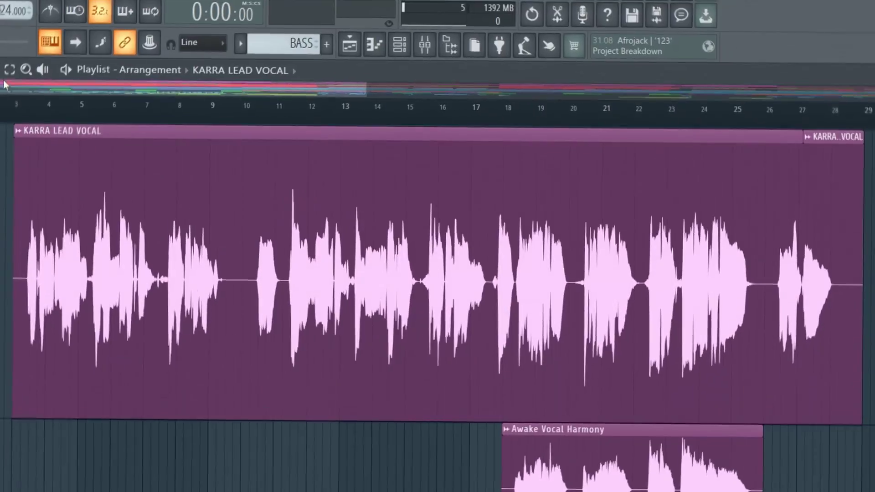
# Step: Slice the long KARRA LEAD VOCAL clip in the playlist near bars 7, 11.5, 15 and 20
pyautogui.moveTo(145, 157); pyautogui.dragTo(144, 306)
pyautogui.moveTo(291, 156); pyautogui.dragTo(291, 314)
pyautogui.moveTo(413, 168); pyautogui.dragTo(417, 354)
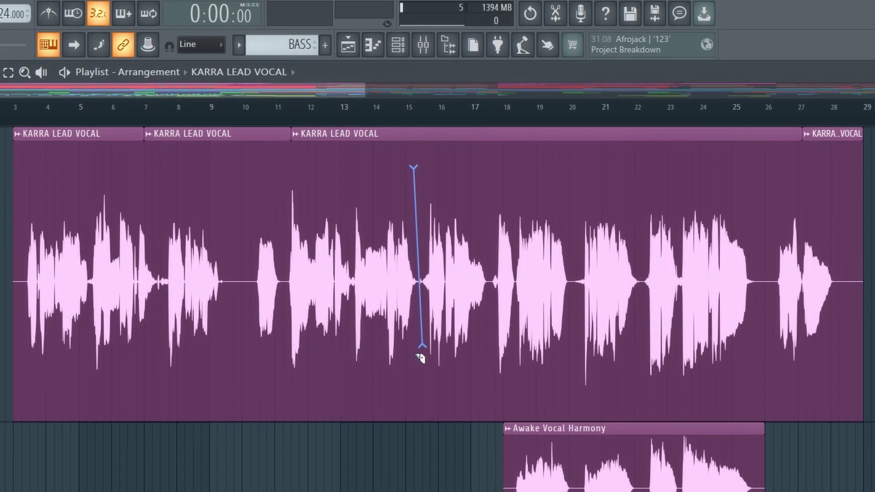
pyautogui.moveTo(570, 343); pyautogui.dragTo(570, 344)
# Step: Make the vocal clip starting at bar 7 unique and give it a fade-out beginning near bar 9.5
pyautogui.click(149, 135)
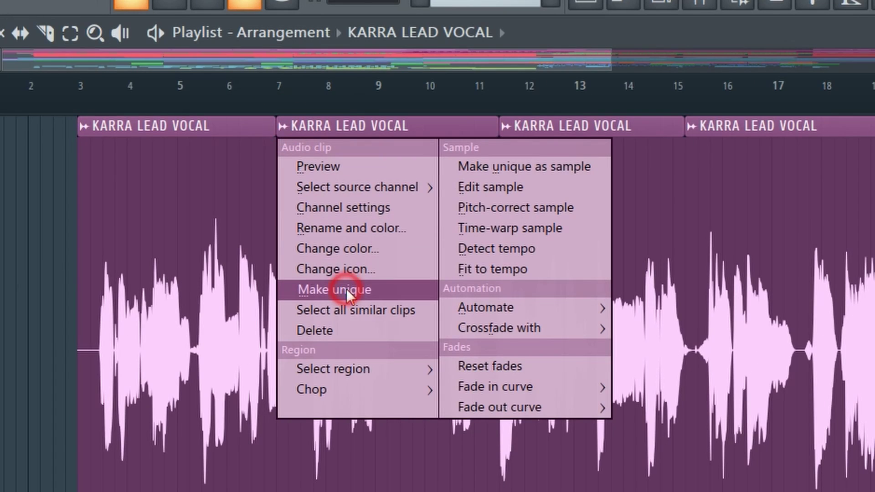
pyautogui.click(346, 291)
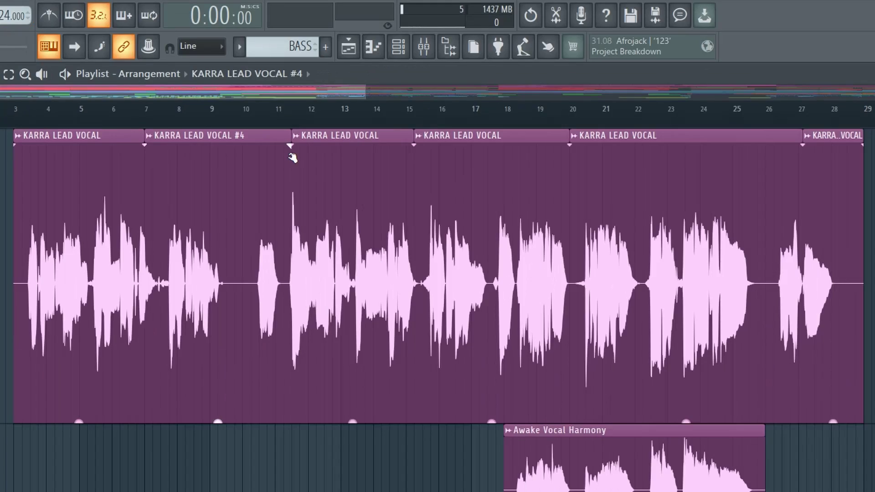
pyautogui.moveTo(272, 142); pyautogui.dragTo(224, 156)
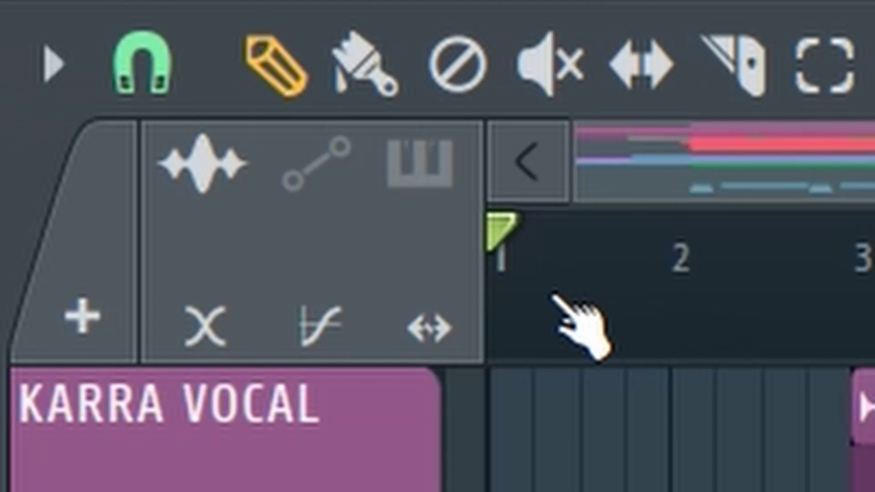
# Step: Enable clip stretching, stretch the end of the KARRA LEAD VOCAL #4 clip to about bar 11.5, and adjust the clip's gain
pyautogui.click(430, 326)
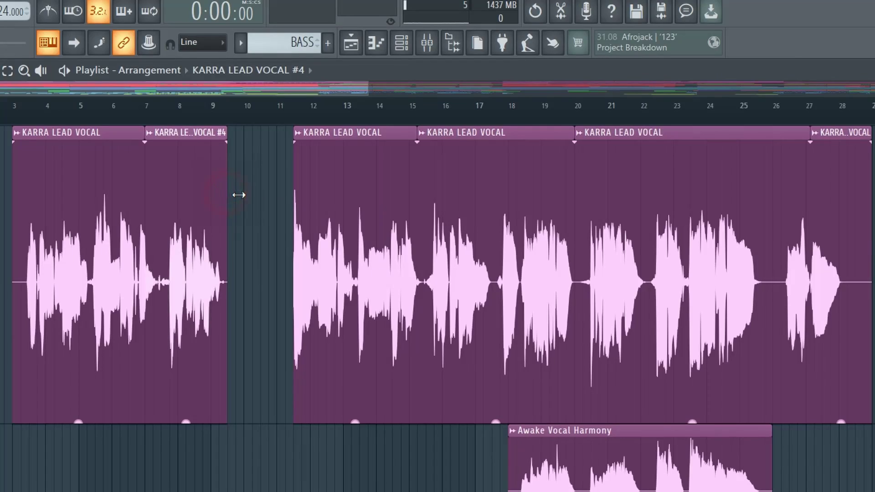
pyautogui.moveTo(239, 195); pyautogui.dragTo(288, 210)
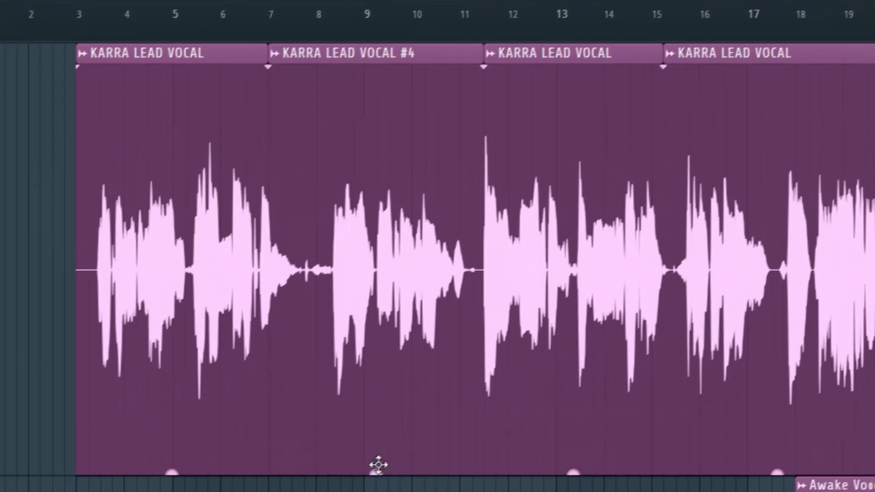
pyautogui.moveTo(218, 421); pyautogui.dragTo(218, 412)
pyautogui.moveTo(380, 469); pyautogui.dragTo(380, 451)
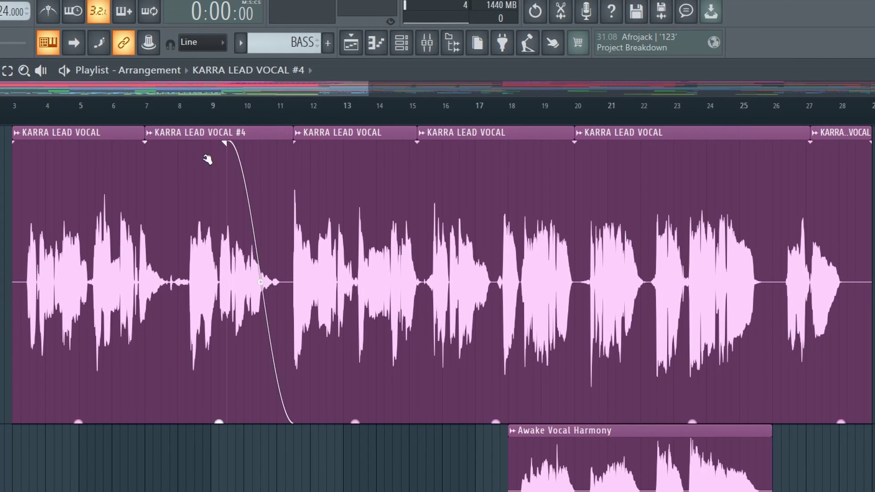
# Step: Remove the fade-out from the KARRA LEAD VOCAL #4 clip and slide the clip over the preceding vocal clip
pyautogui.moveTo(207, 160); pyautogui.dragTo(296, 176)
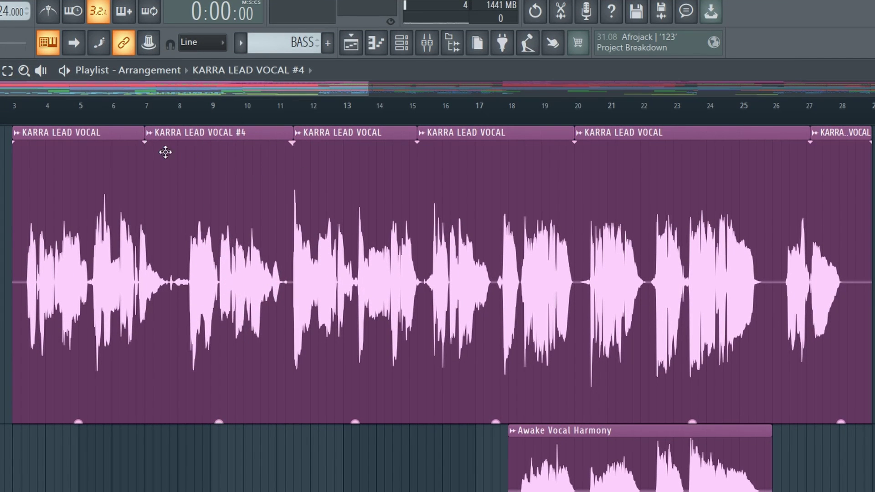
pyautogui.moveTo(247, 162); pyautogui.dragTo(132, 164)
pyautogui.moveTo(196, 226); pyautogui.dragTo(231, 232)
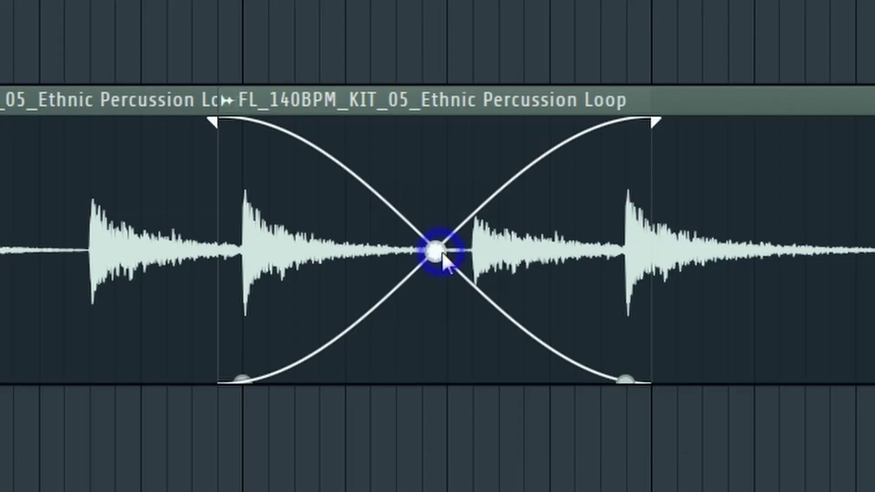
# Step: Change the crossfade between the two Ethnic Percussion Loop clips to straight lines and adjust its curve at the midpoint
pyautogui.rightClick(437, 250)
pyautogui.click(477, 439)
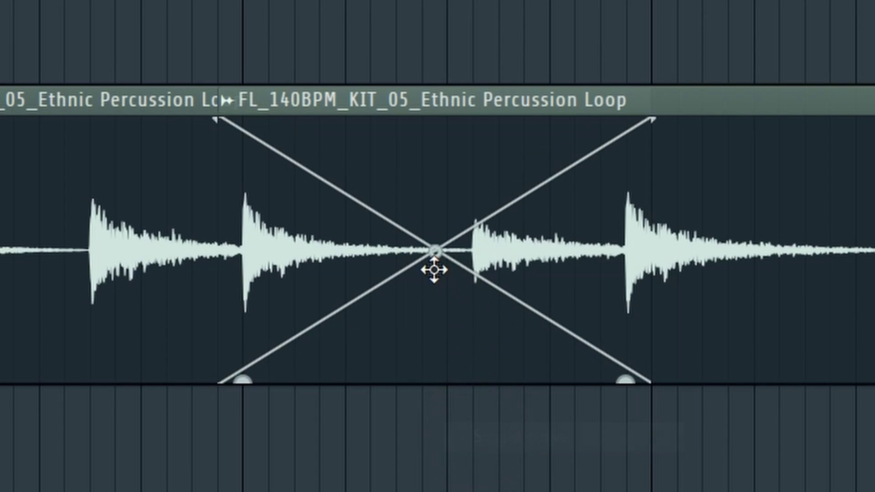
pyautogui.moveTo(435, 250)
pyautogui.mouseDown()
pyautogui.moveTo(434, 187)
pyautogui.moveTo(436, 335)
pyautogui.moveTo(441, 248)
pyautogui.mouseUp()
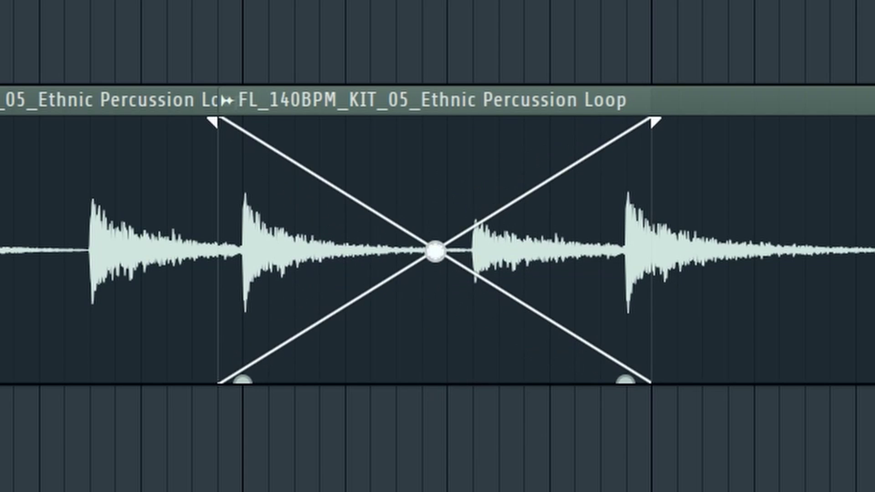
pyautogui.rightClick(444, 286)
pyautogui.click(527, 437)
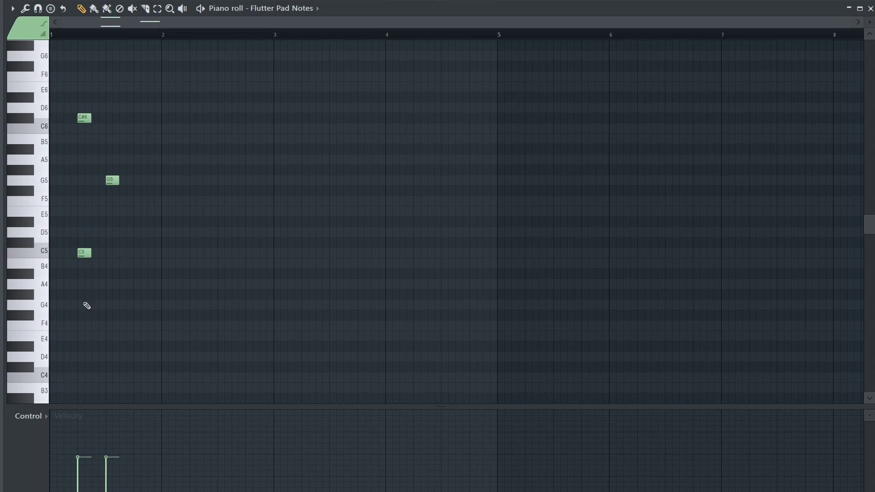
# Step: Add a G4 note under C5 and paste copies of the four Flutter Pad notes at bar 2, about bar 4.3 and about bar 5.6
pyautogui.moveTo(147, 83); pyautogui.dragTo(68, 331)
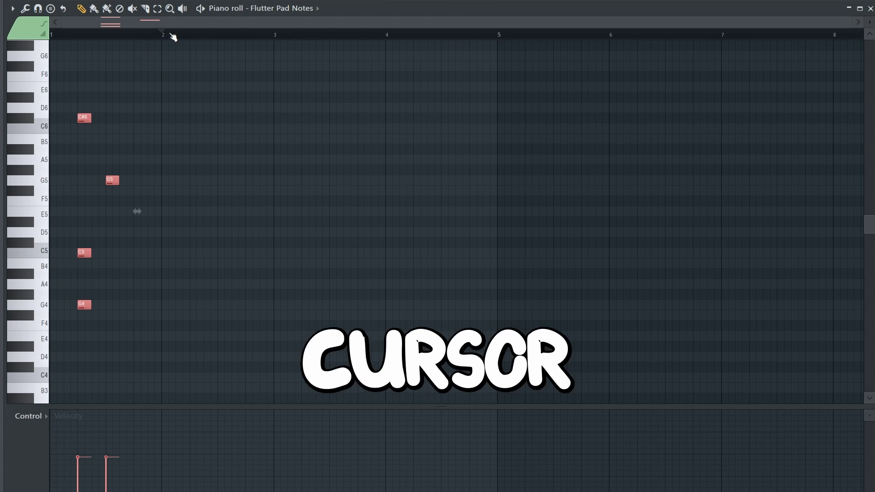
pyautogui.hotkey('ctrl', 'v')
pyautogui.click(421, 35)
pyautogui.hotkey('ctrl', 'v')
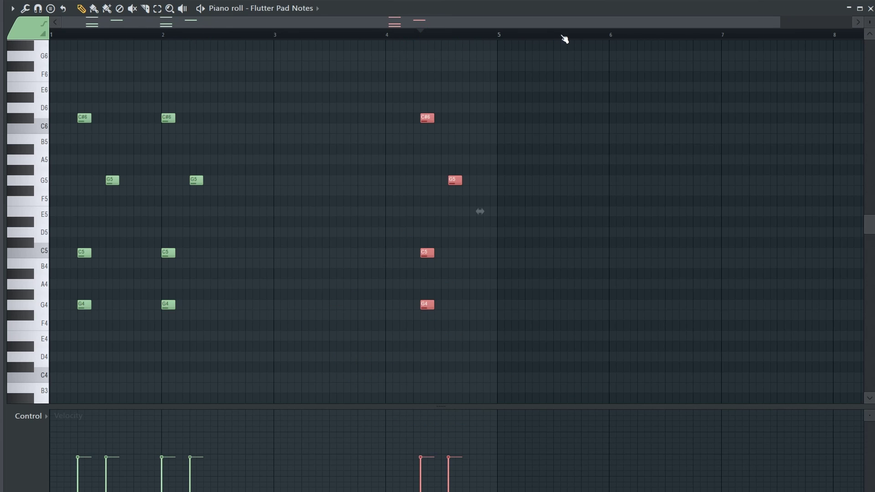
pyautogui.hotkey('ctrl', 'v')
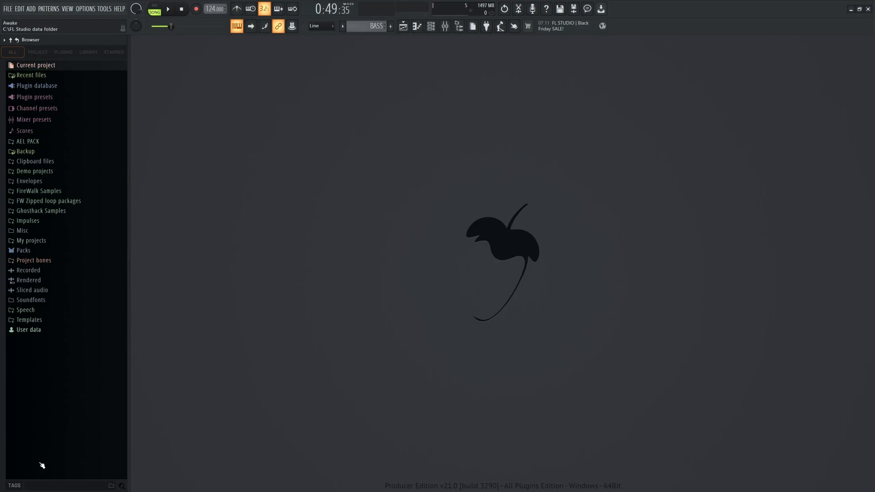
# Step: Search the browser for "kick" and expand the Big Kicks folder
pyautogui.click(41, 486)
pyautogui.write('kick')
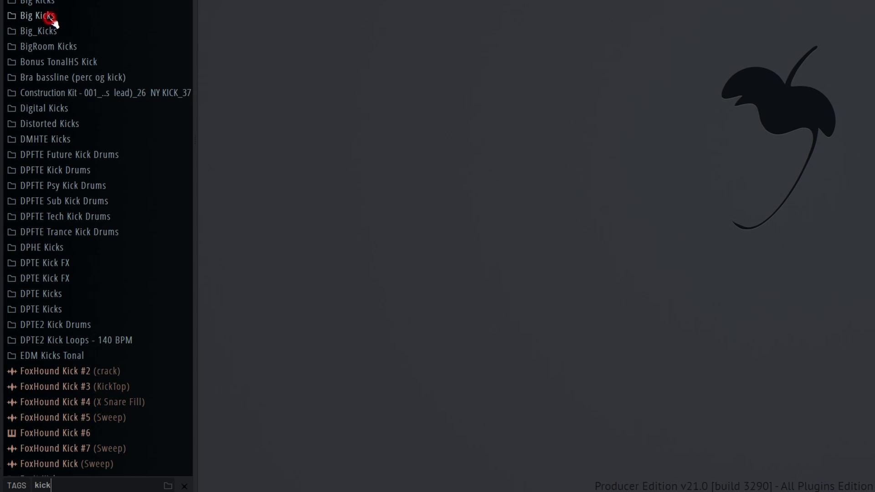
pyautogui.click(50, 19)
# Step: Audition a series of XF_KickBig samples from the folder, including XF_KickBig26
pyautogui.click(57, 7)
pyautogui.click(69, 117)
pyautogui.click(76, 207)
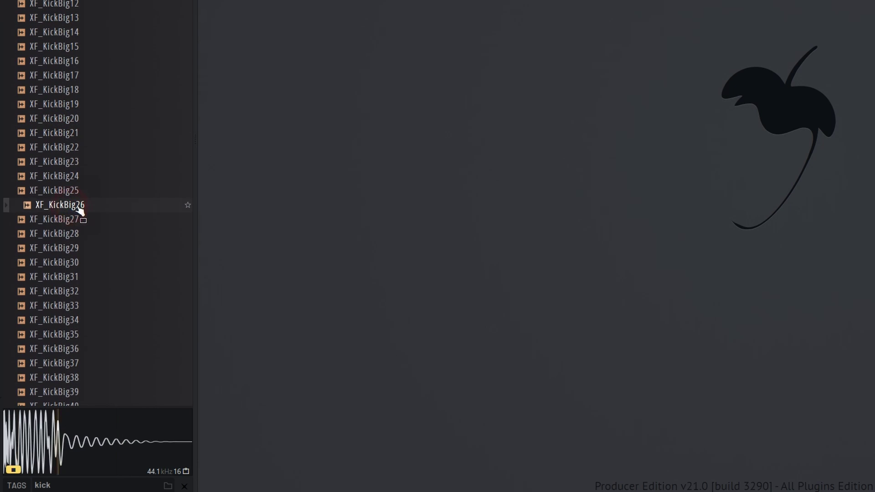
pyautogui.scroll(-4, 81, 207)
pyautogui.click(81, 204)
pyautogui.click(73, 277)
pyautogui.click(72, 320)
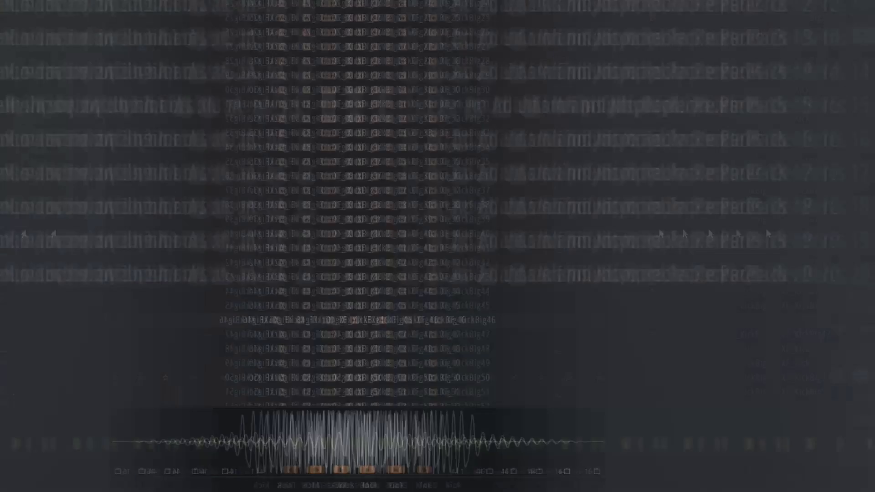
pyautogui.press('Down')
pyautogui.press('Down')
pyautogui.press('Down')
pyautogui.press('Down')
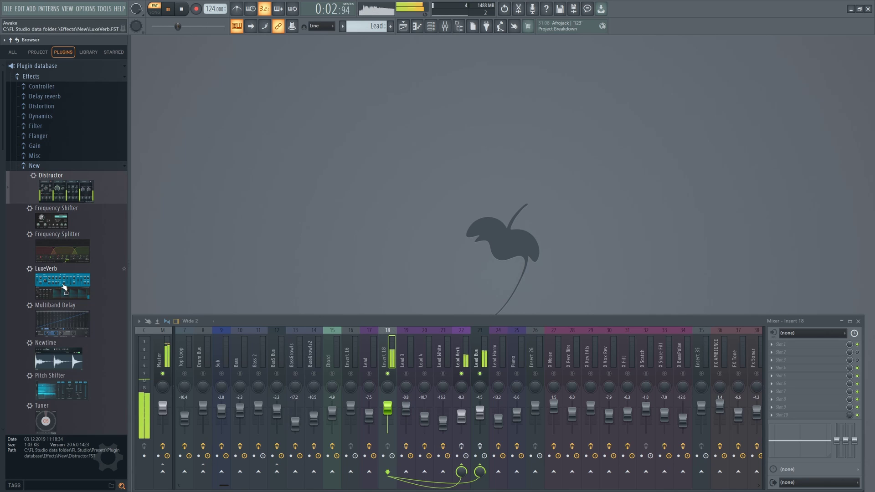
# Step: Load LuxeVerb into the first effect slot of mixer track Insert 18 and set its reverb decay to 2.530
pyautogui.moveTo(62, 285); pyautogui.dragTo(802, 345)
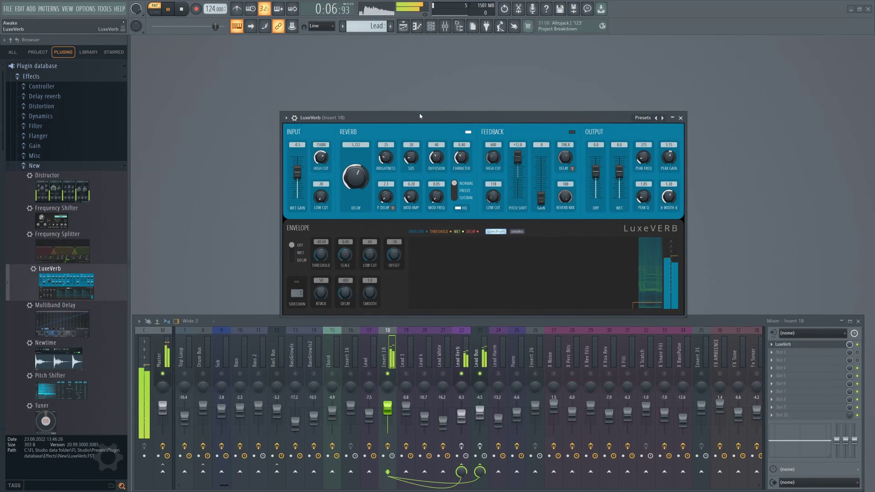
pyautogui.moveTo(420, 117); pyautogui.dragTo(396, 75)
pyautogui.moveTo(333, 136); pyautogui.dragTo(333, 158)
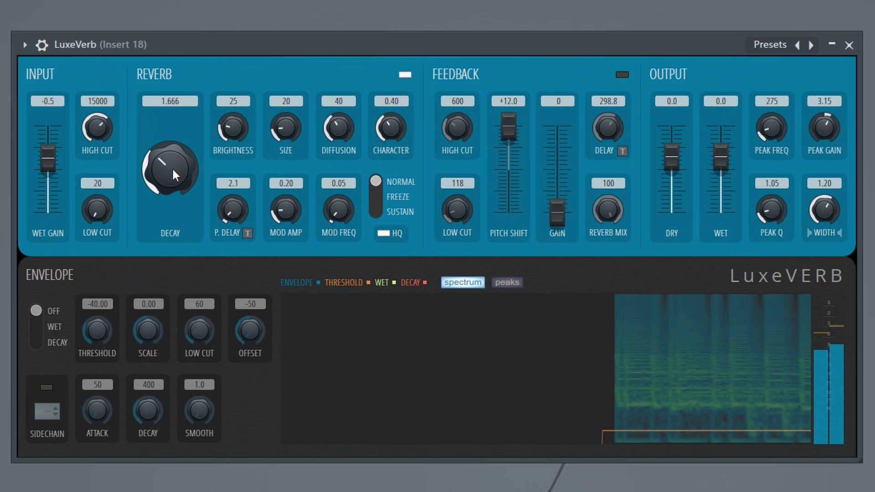
pyautogui.moveTo(171, 168); pyautogui.dragTo(171, 151)
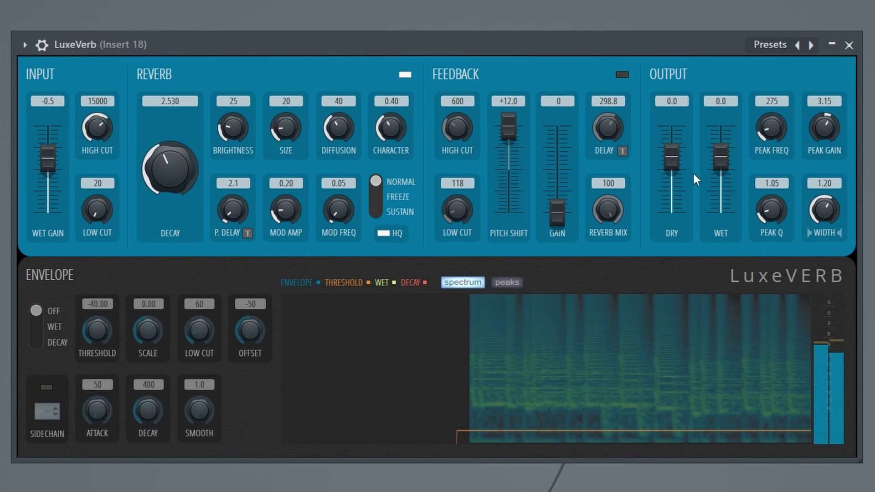
# Step: Adjust LuxeVerb's dry and wet output levels along with its feedback delay and feedback high cut
pyautogui.moveTo(671, 157); pyautogui.dragTo(722, 160)
pyautogui.moveTo(609, 123); pyautogui.dragTo(609, 138)
pyautogui.moveTo(460, 130); pyautogui.dragTo(460, 147)
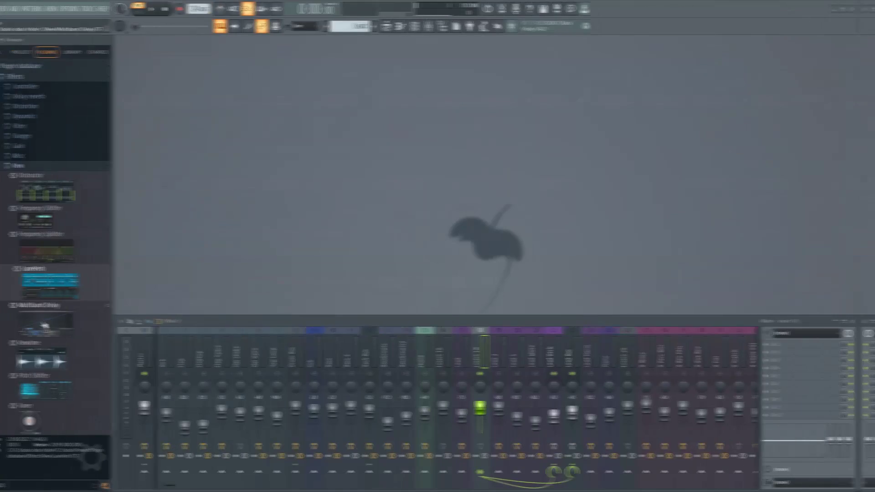
# Step: Load Multiband Delay onto mixer track Insert 18 and reposition its plugin window
pyautogui.moveTo(59, 305); pyautogui.dragTo(807, 344)
pyautogui.moveTo(389, 91); pyautogui.dragTo(446, 112)
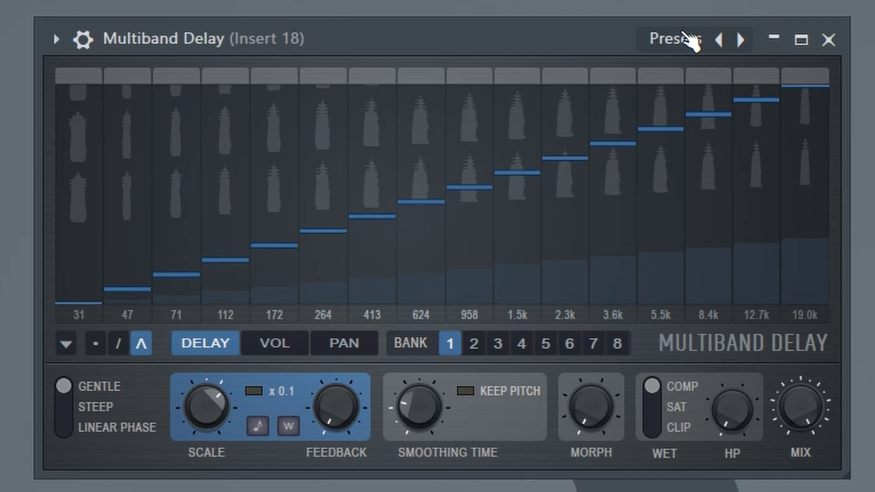
# Step: Step through Multiband Delay's presets one by one, from Arpeggiated Textures to past Swinging Freqs
pyautogui.click(739, 39)
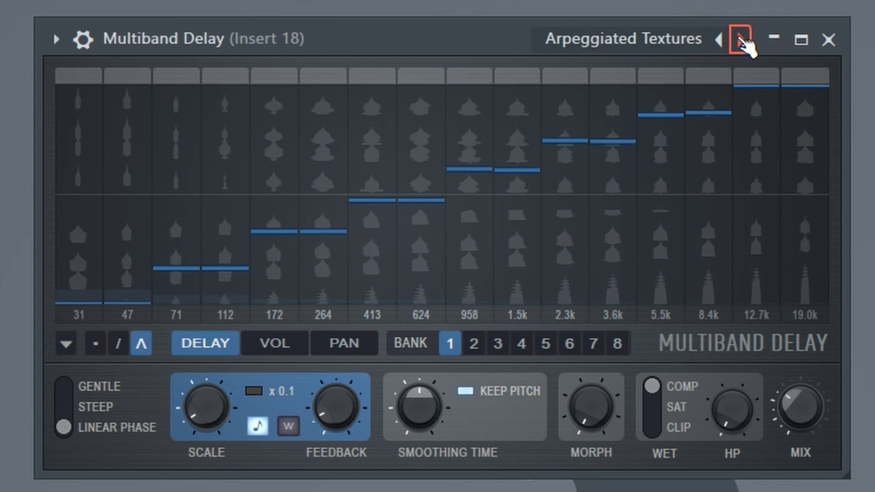
pyautogui.click(740, 40)
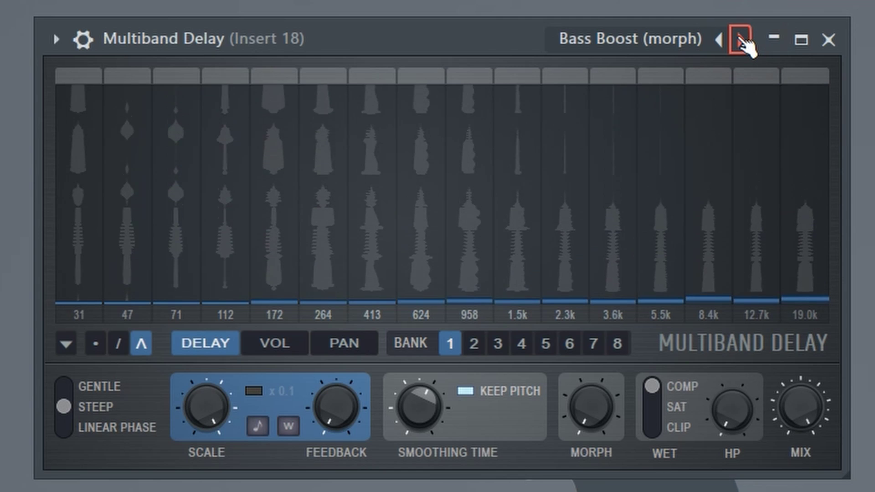
pyautogui.click(740, 39)
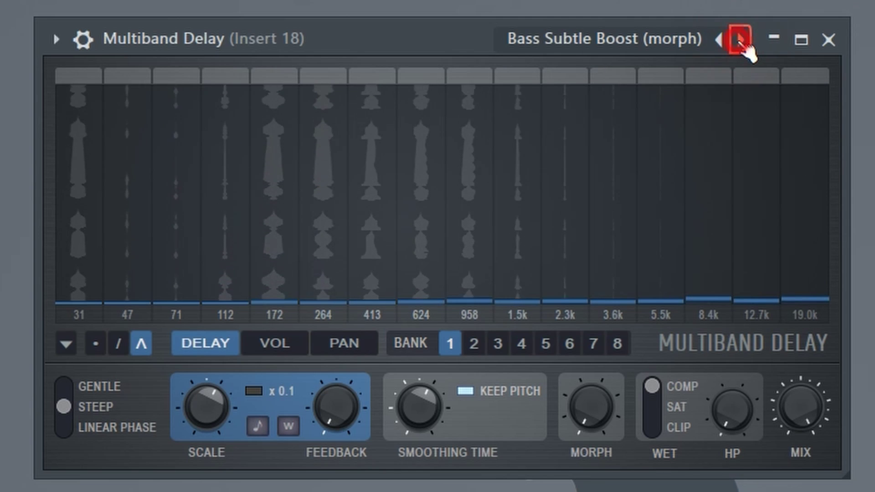
pyautogui.click(740, 40)
pyautogui.click(740, 39)
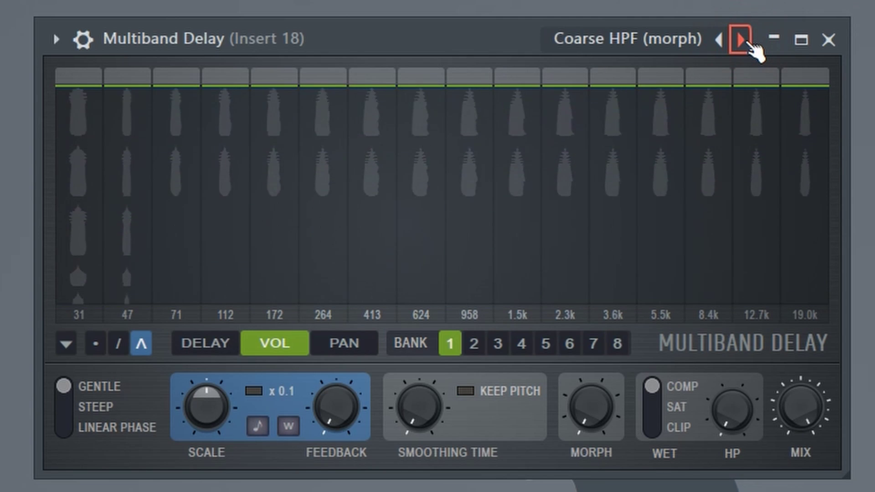
pyautogui.click(740, 40)
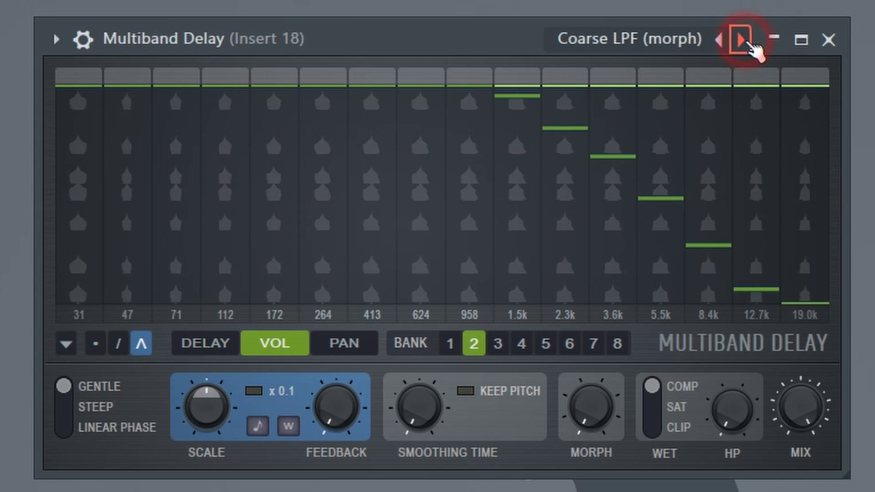
pyautogui.click(740, 40)
pyautogui.click(739, 40)
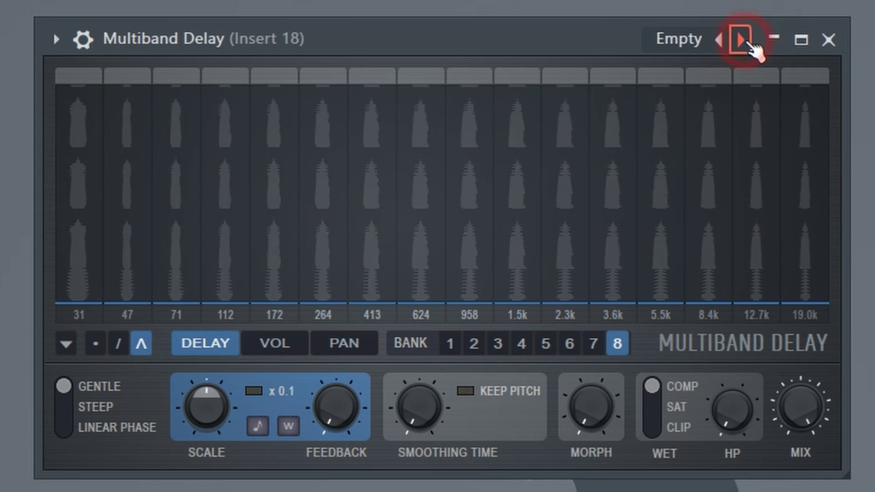
pyautogui.click(747, 41)
pyautogui.click(747, 42)
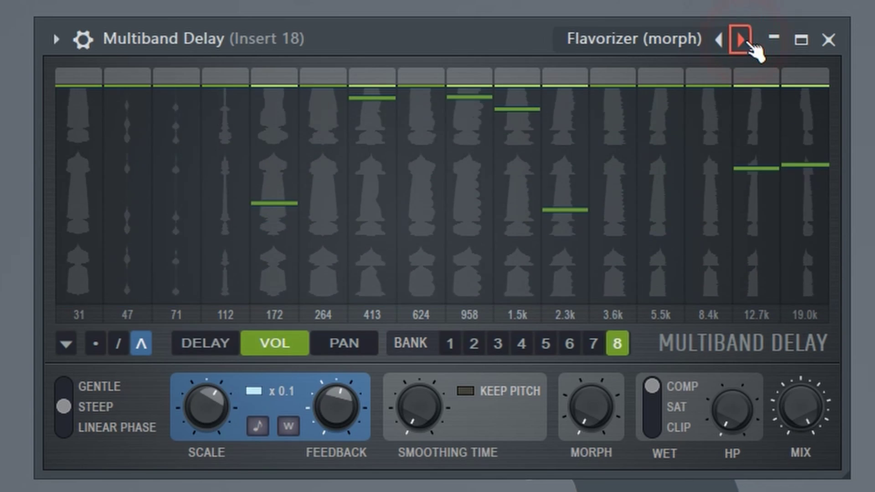
pyautogui.click(747, 42)
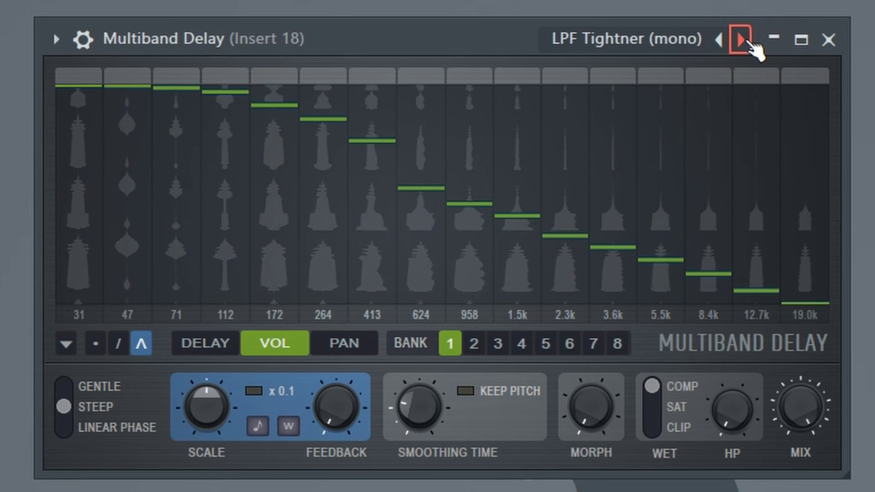
pyautogui.click(747, 41)
pyautogui.click(747, 41)
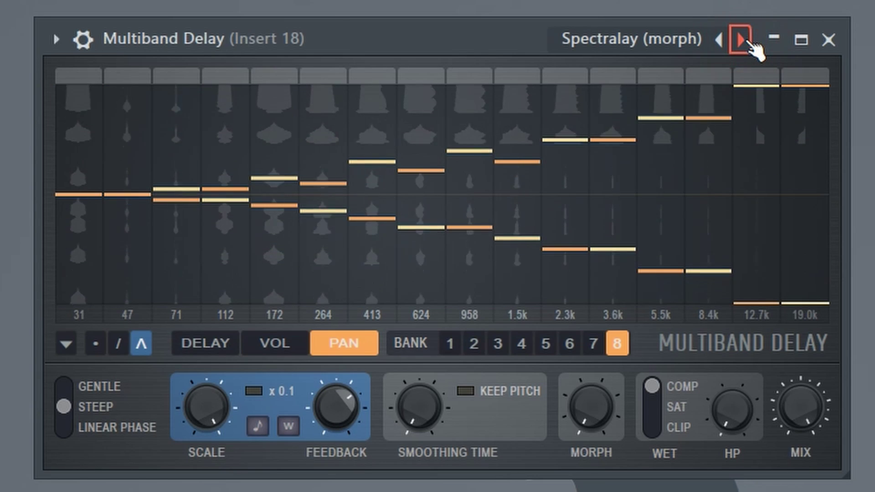
pyautogui.click(747, 42)
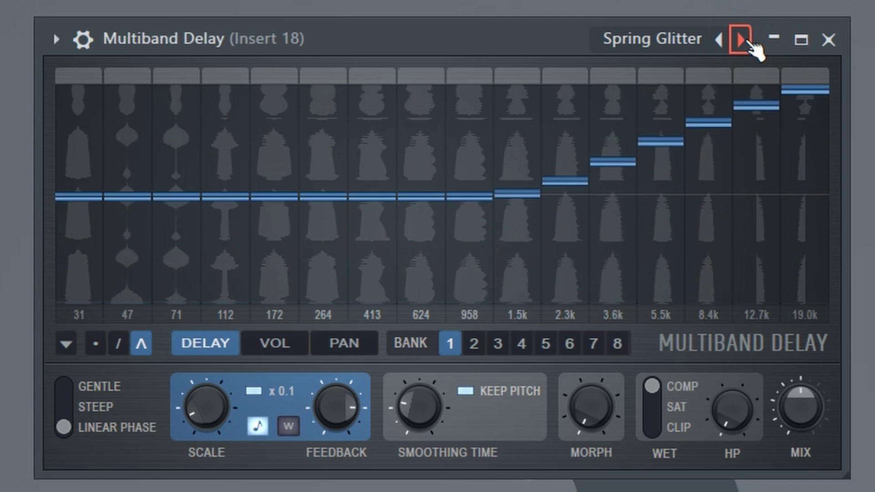
pyautogui.click(747, 42)
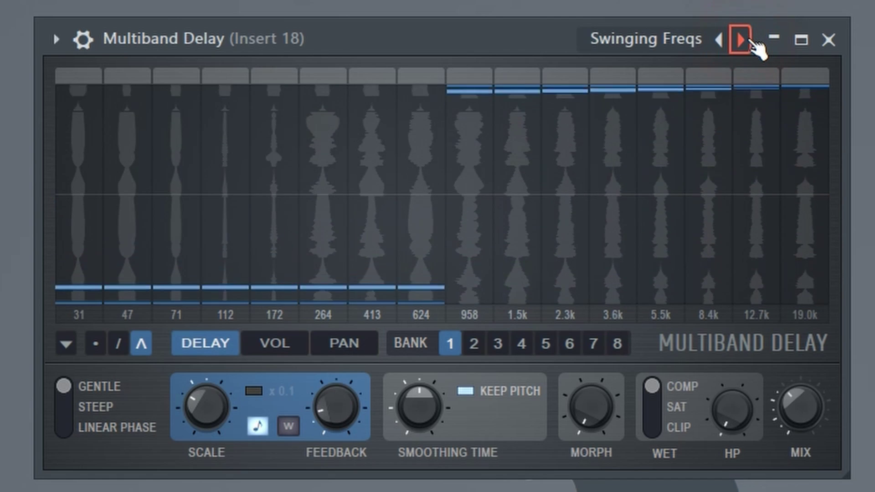
pyautogui.click(747, 41)
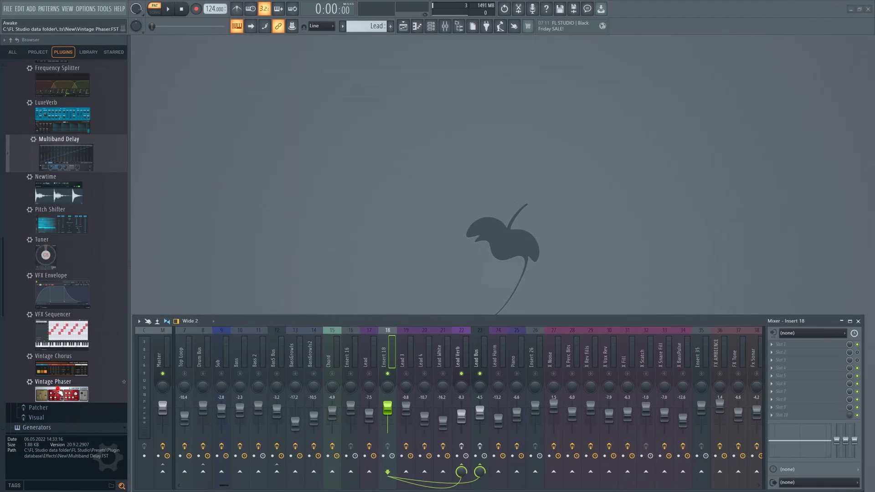
# Step: Load Vintage Phaser onto mixer track Insert 18 and start playback
pyautogui.moveTo(57, 382); pyautogui.dragTo(698, 328)
pyautogui.moveTo(770, 346); pyautogui.dragTo(795, 348)
pyautogui.press('space')
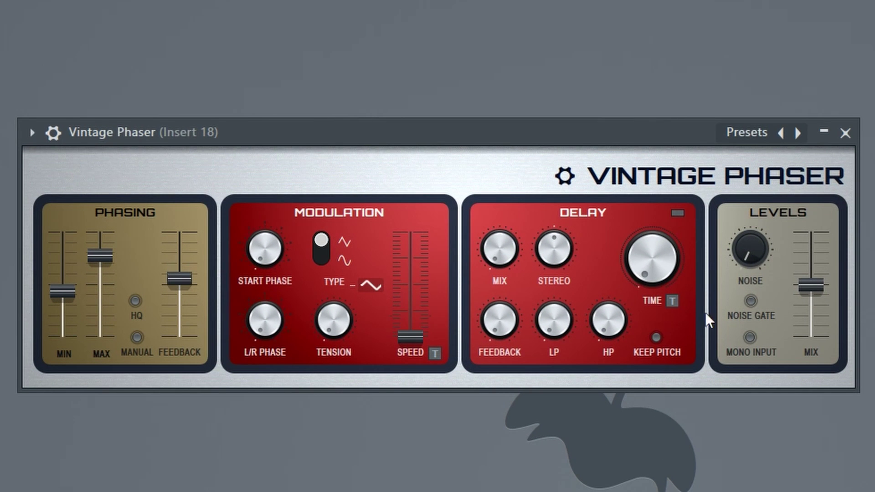
# Step: Raise Vintage Phaser's output mix and L/R phase, and bring its modulation speed up to about mid-range
pyautogui.moveTo(810, 286); pyautogui.dragTo(811, 261)
pyautogui.moveTo(410, 338); pyautogui.dragTo(410, 294)
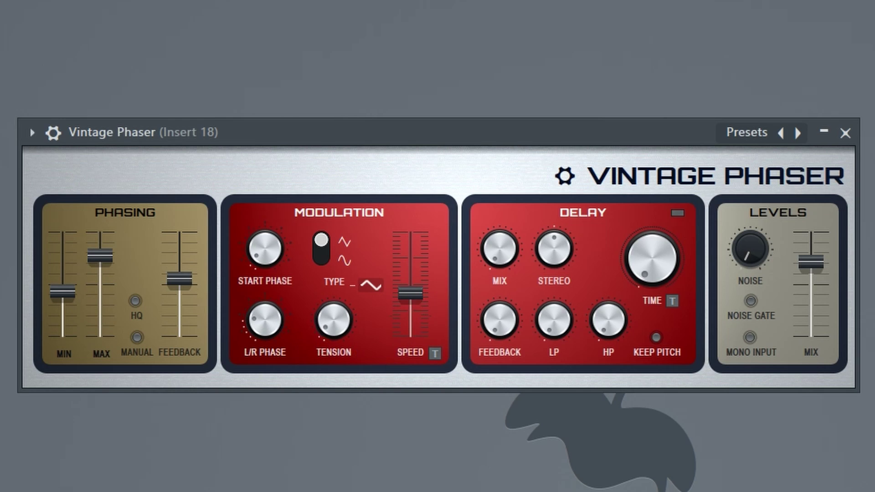
pyautogui.moveTo(410, 293)
pyautogui.mouseDown()
pyautogui.moveTo(410, 341)
pyautogui.moveTo(409, 255)
pyautogui.moveTo(410, 294)
pyautogui.mouseUp()
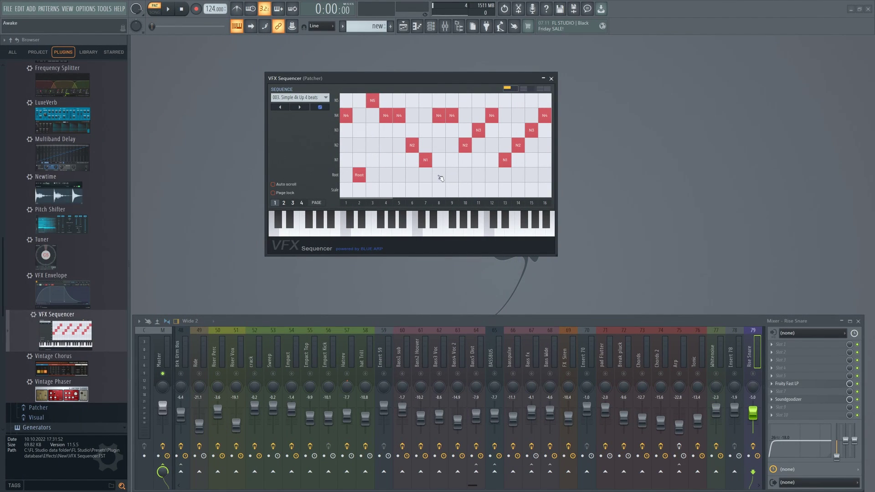
# Step: Place a Fix note at step 10 of the VFX Sequencer grid and load sequence 097 Bass 1k Magic Scales 1 var2
pyautogui.click(464, 186)
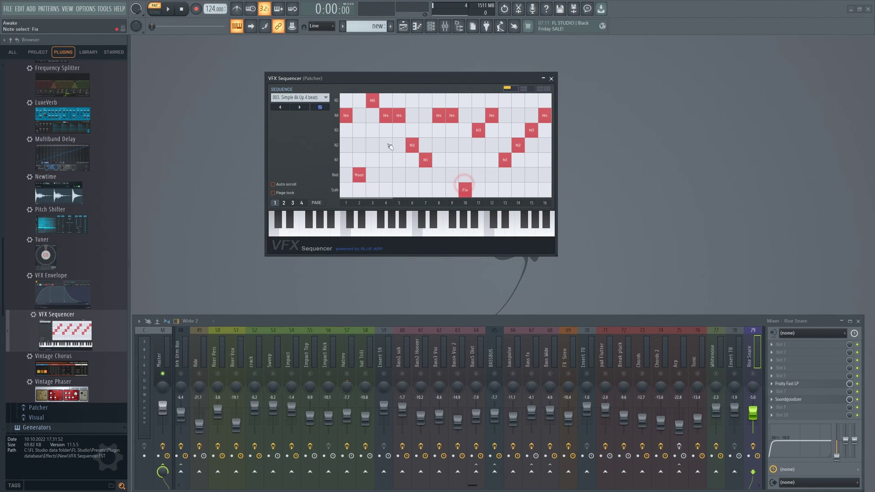
pyautogui.click(328, 100)
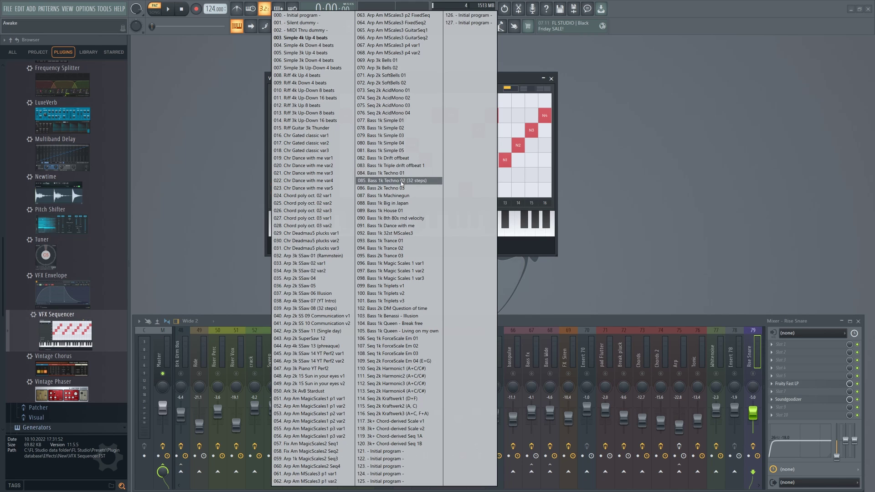
pyautogui.click(397, 271)
# Step: Load sequence 056 Arp Am MagicScales1 p3 var2 in the VFX Sequencer and reopen the sequence list
pyautogui.click(325, 93)
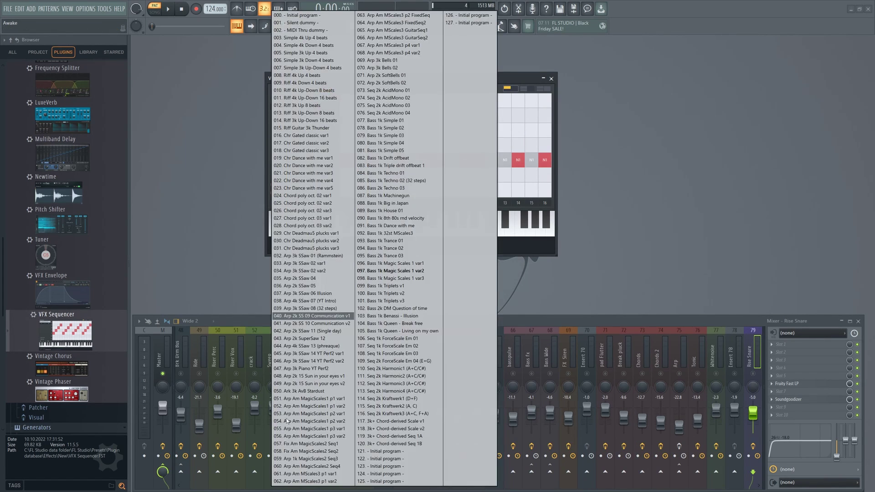
pyautogui.click(308, 436)
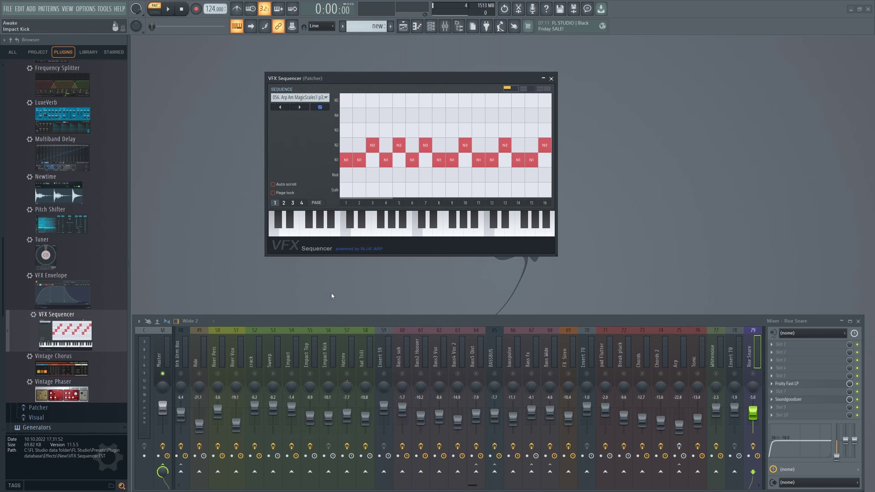
pyautogui.click(324, 97)
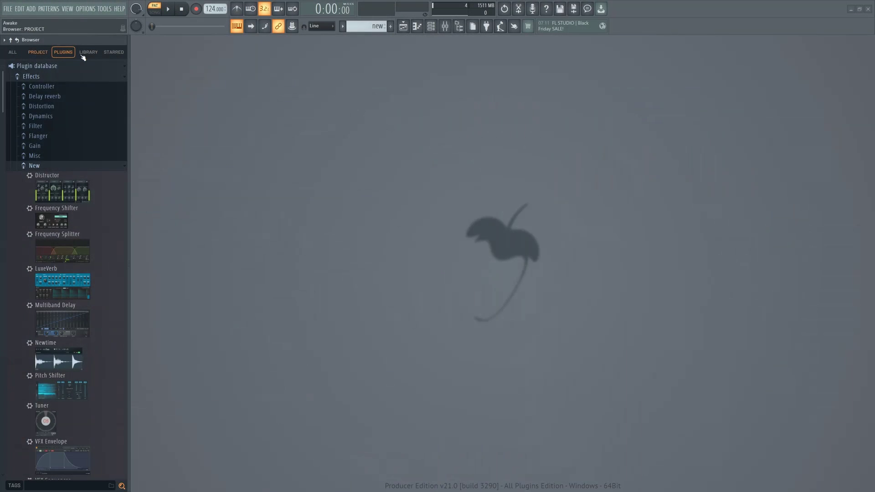
# Step: Switch the browser through its Library, Plugins, Project and All views, looking over the current project's effects
pyautogui.click(88, 52)
pyautogui.click(62, 53)
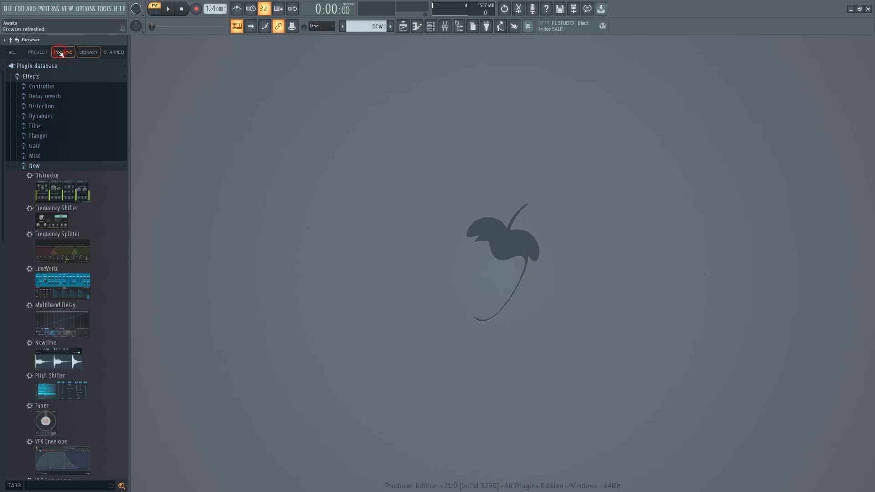
pyautogui.click(38, 52)
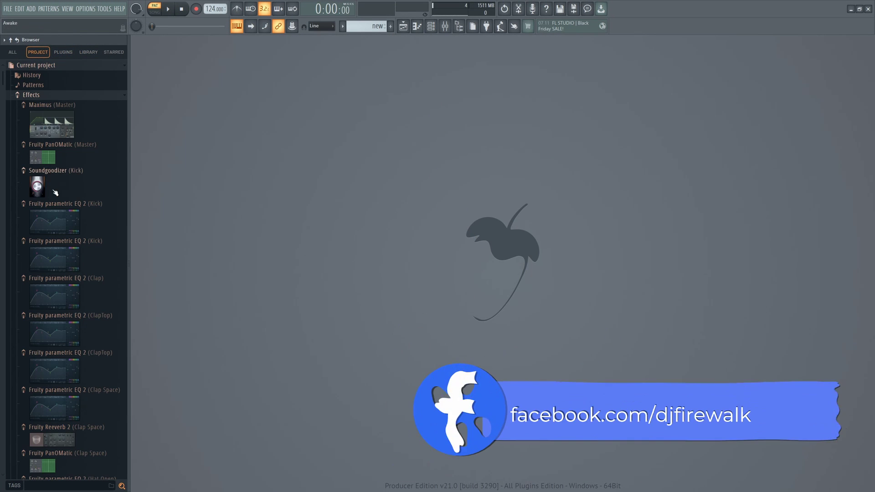
pyautogui.scroll(-4, 82, 187)
pyautogui.scroll(-6, 61, 144)
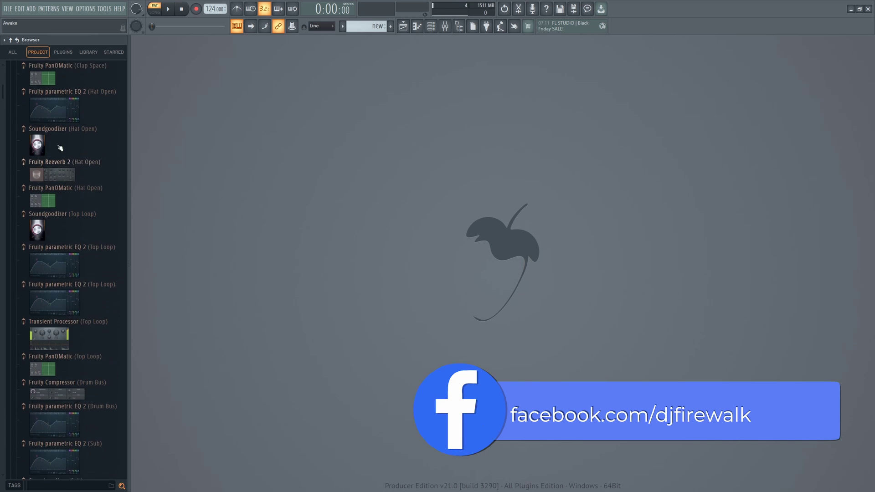
pyautogui.click(16, 53)
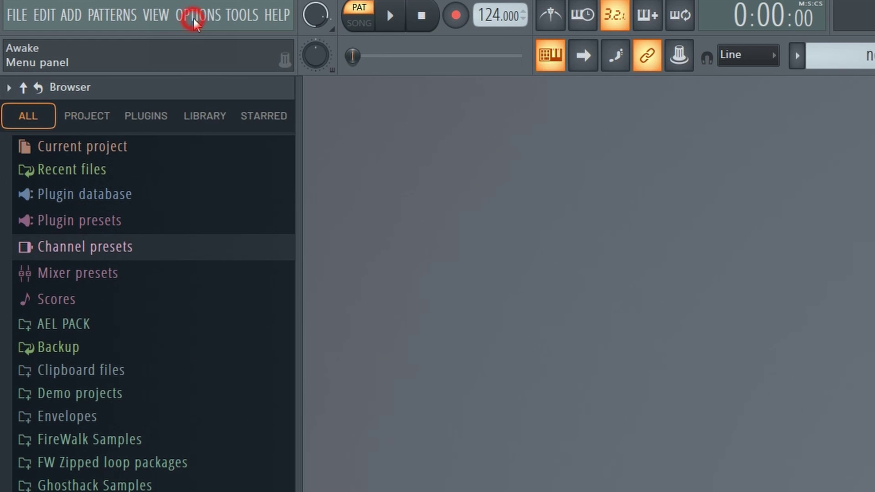
# Step: Apply the Sytrus preset in the theme settings and close the settings window
pyautogui.click(84, 9)
pyautogui.click(250, 125)
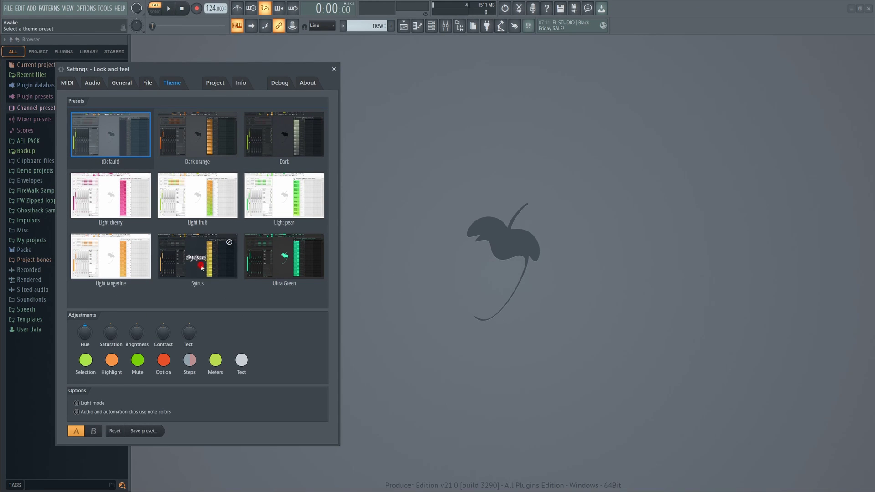
pyautogui.click(202, 268)
pyautogui.click(334, 69)
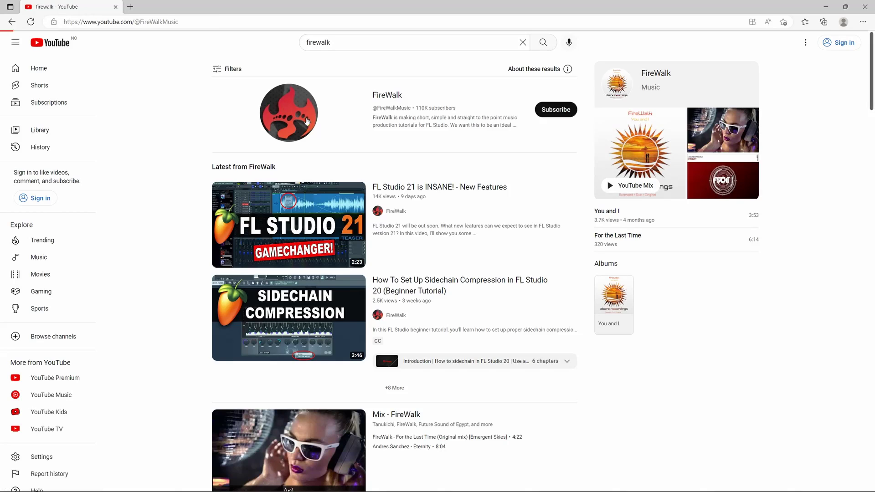
# Step: In the web browser, open the FireWalk YouTube channel's Community section and the FL Studio website's Black Friday sale page
pyautogui.click(306, 121)
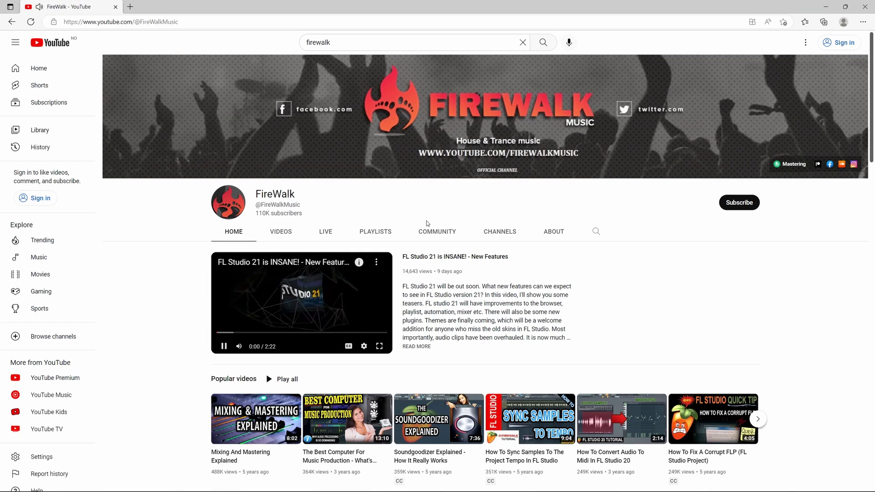
pyautogui.click(431, 232)
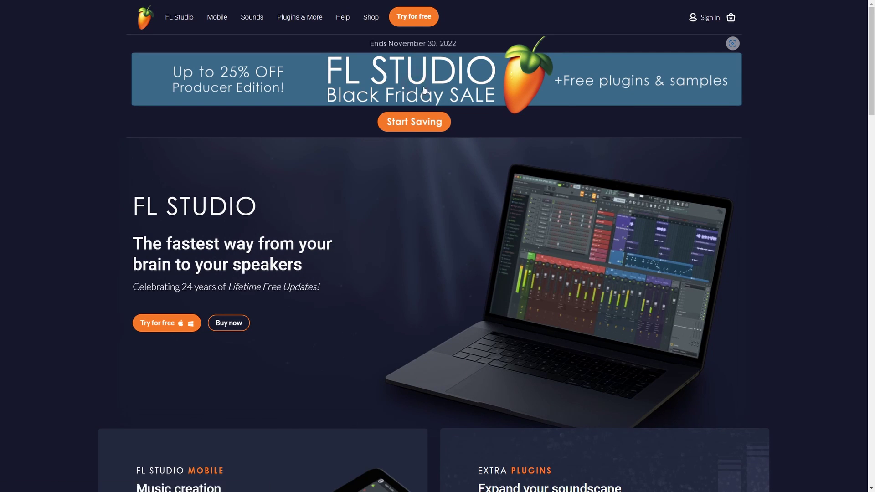
pyautogui.click(578, 104)
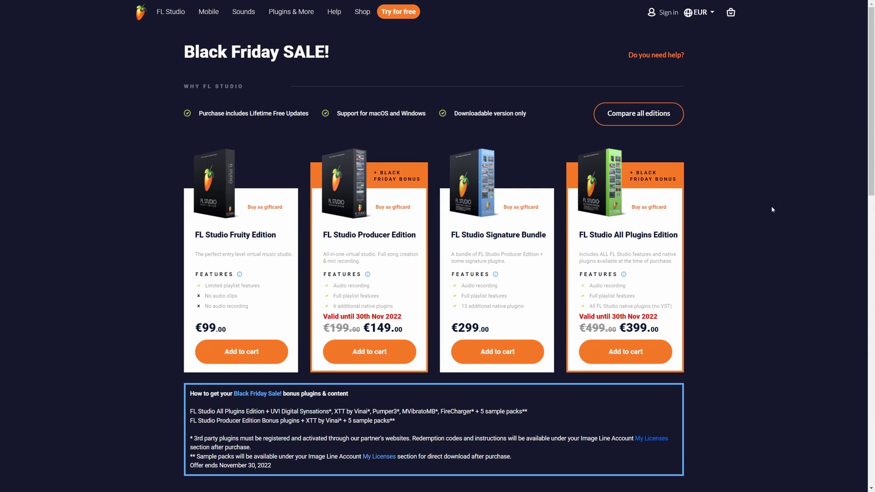